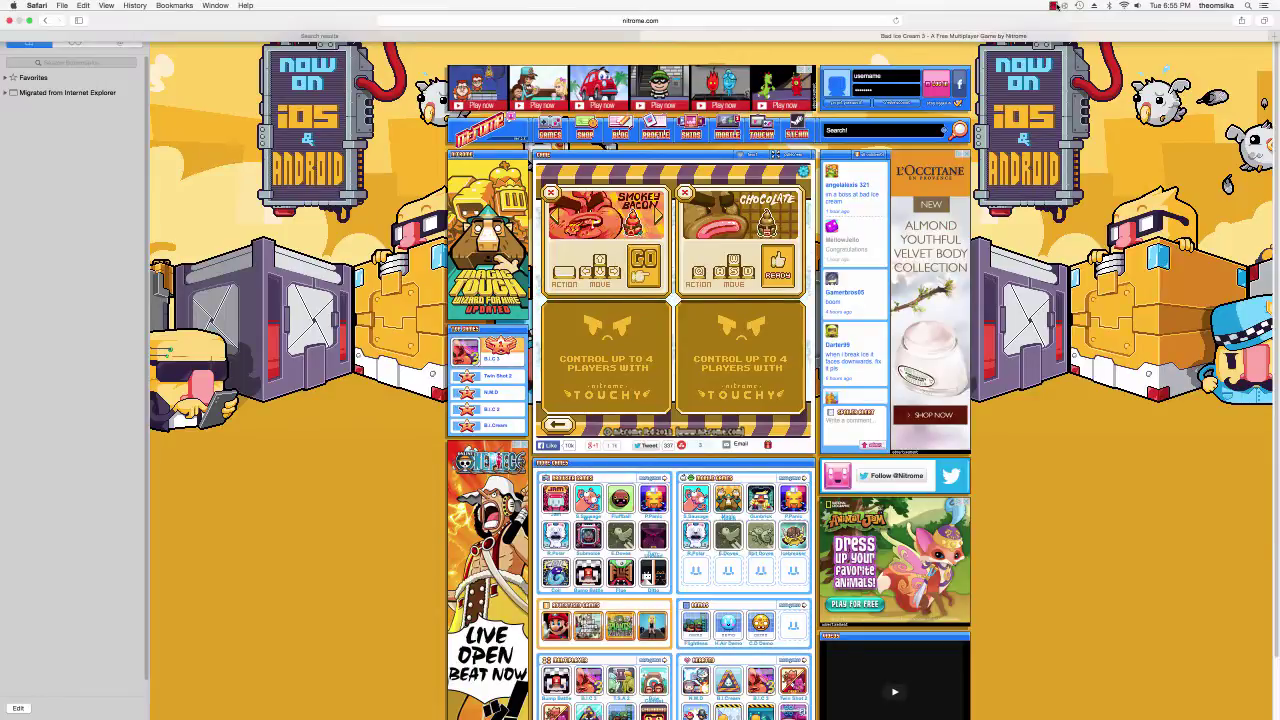
# - Press GO under player one's character to confirm both players ready
pyautogui.click(1055, 6)
pyautogui.click(1085, 27)
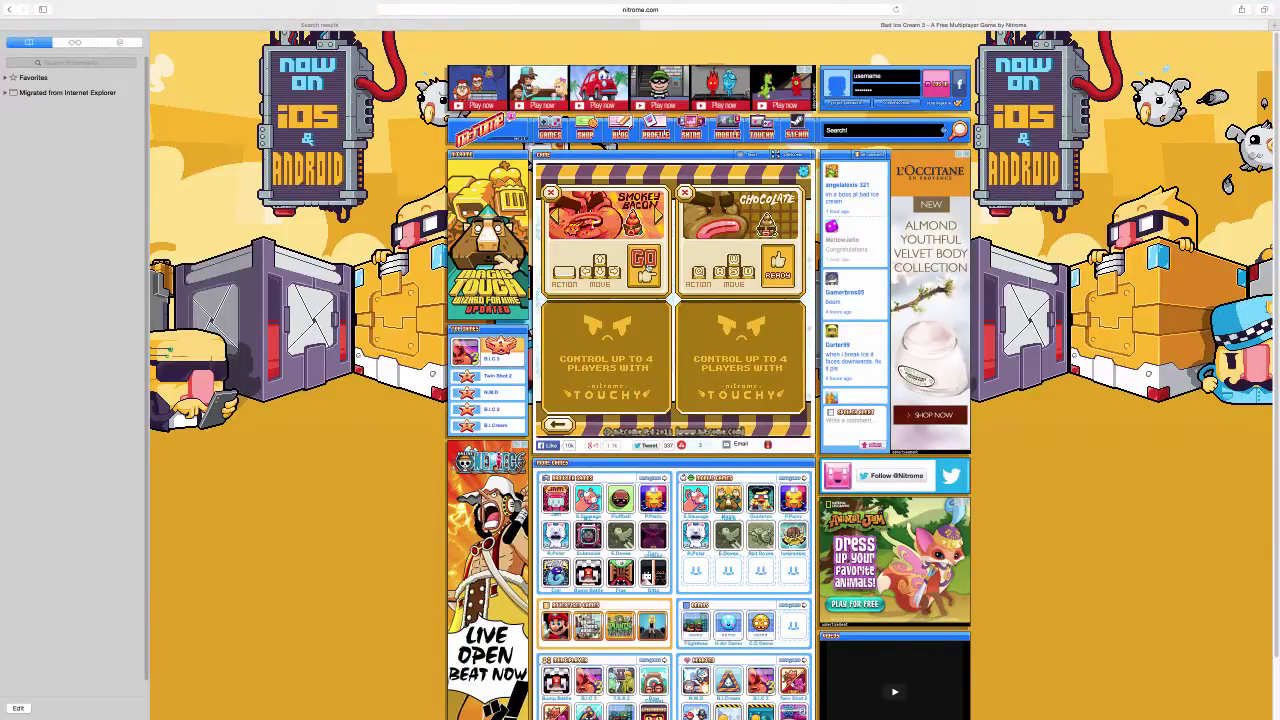
pyautogui.click(644, 264)
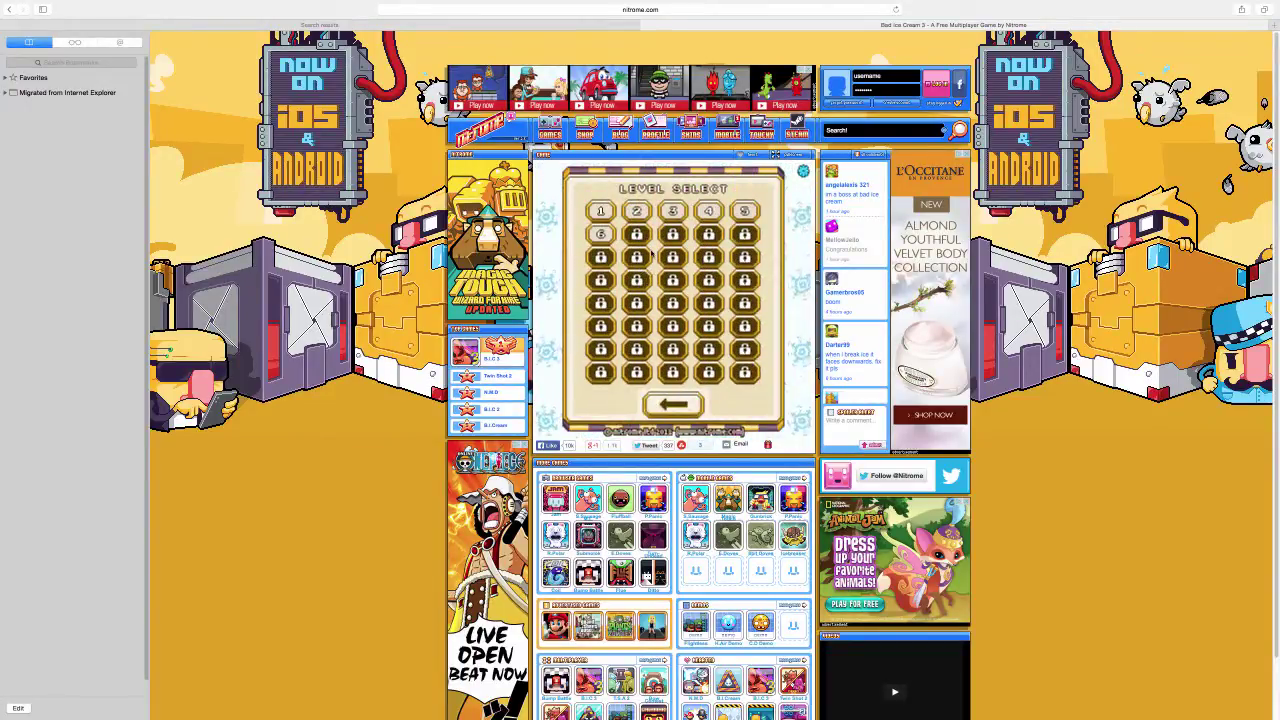
# - Start level 6 and steer down the left side, along the bottom, and back up
pyautogui.click(599, 236)
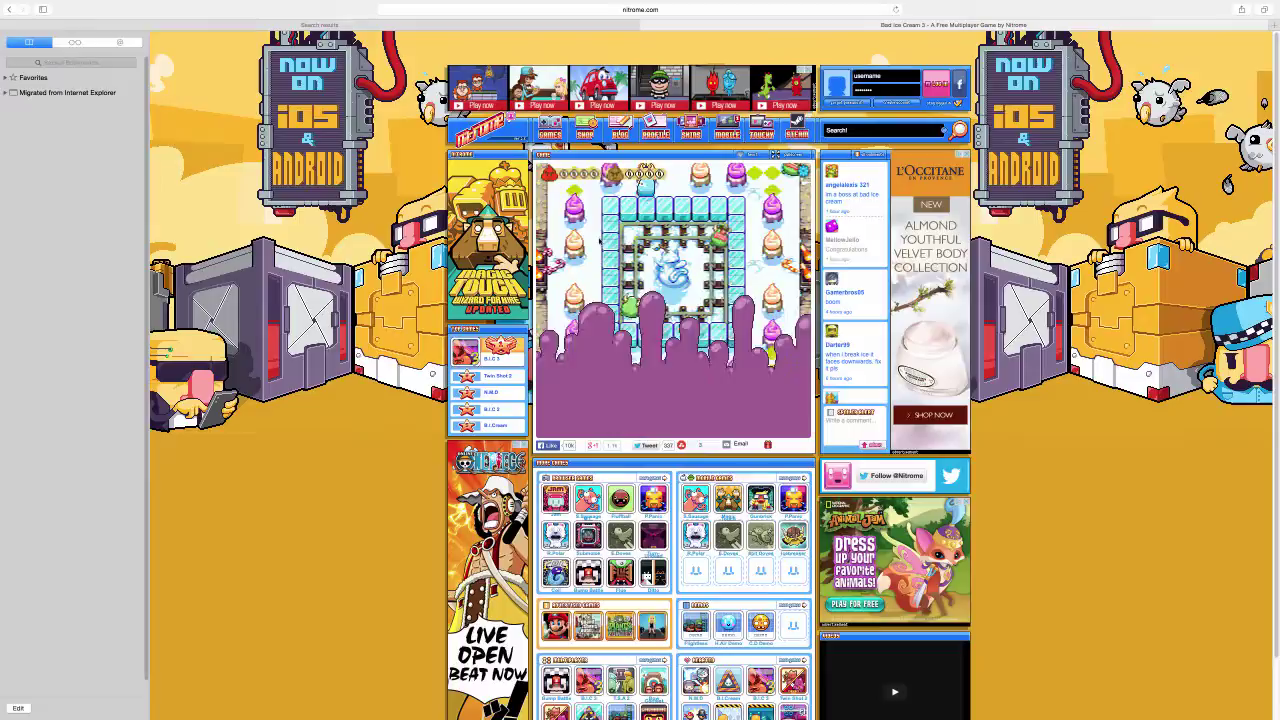
pyautogui.press('Down')
pyautogui.press('Down')
pyautogui.press('Down')
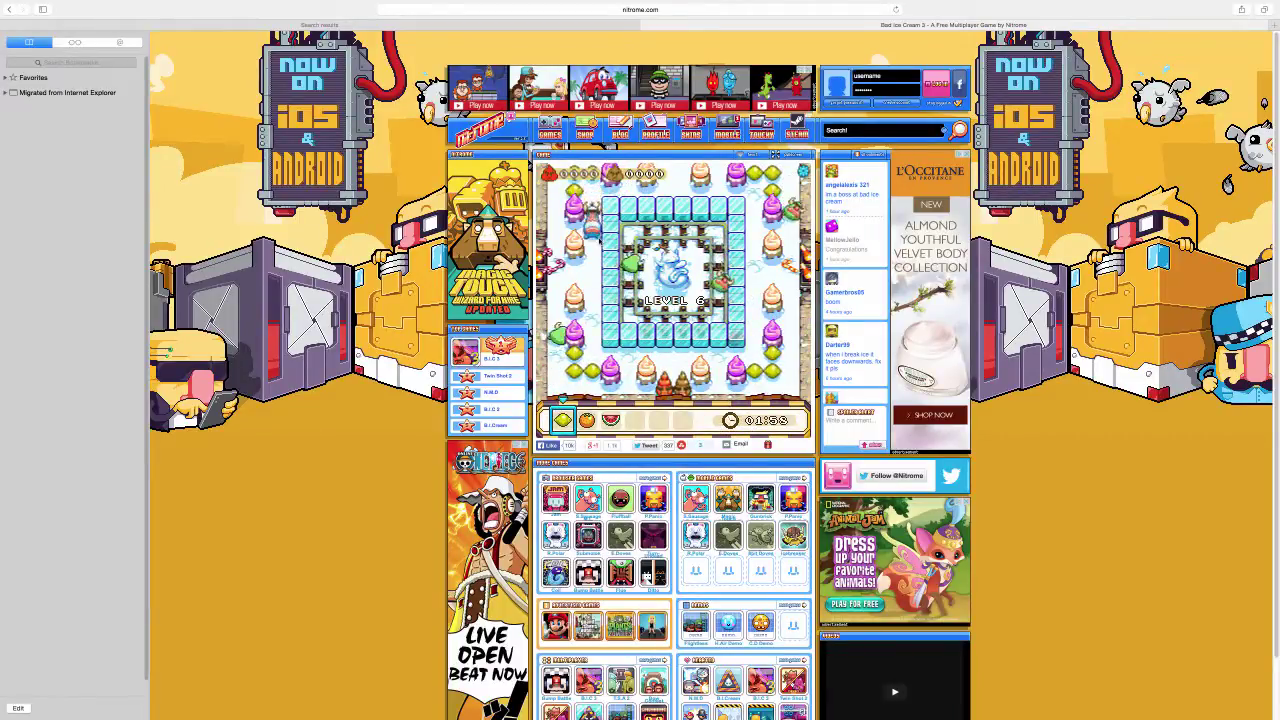
pyautogui.press('Down')
pyautogui.press('Down')
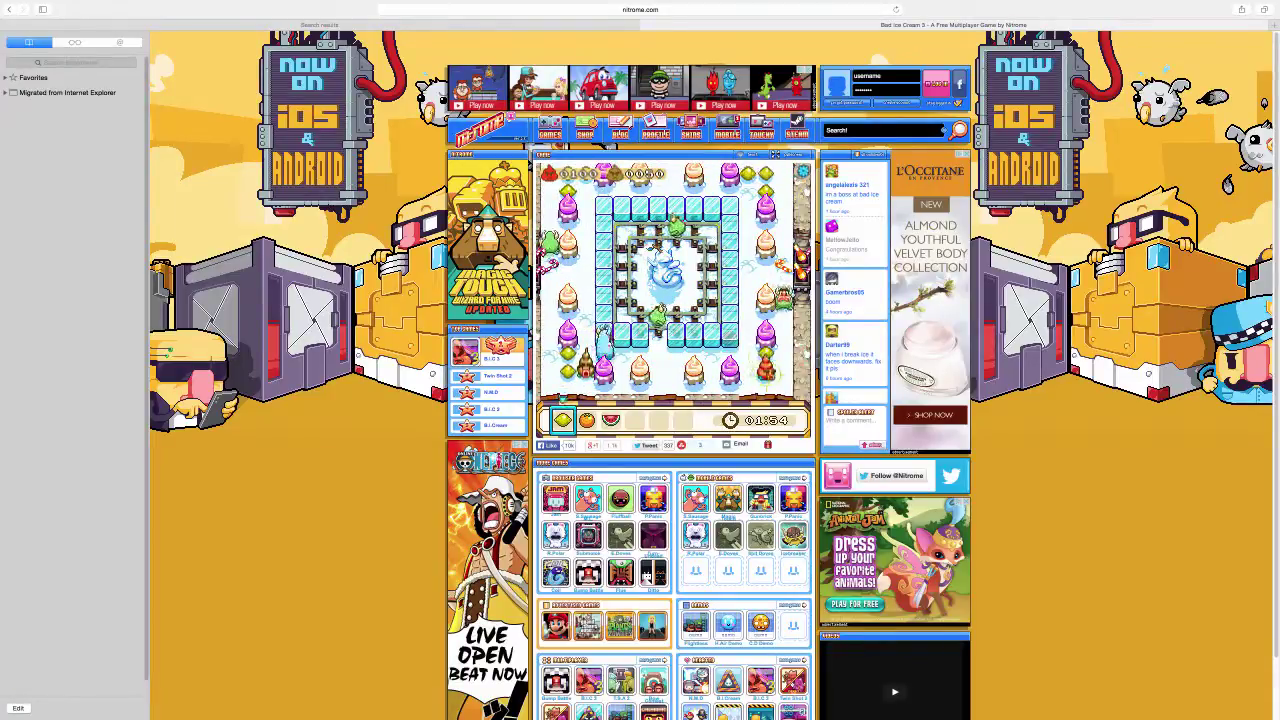
pyautogui.press('Right')
pyautogui.press('Right')
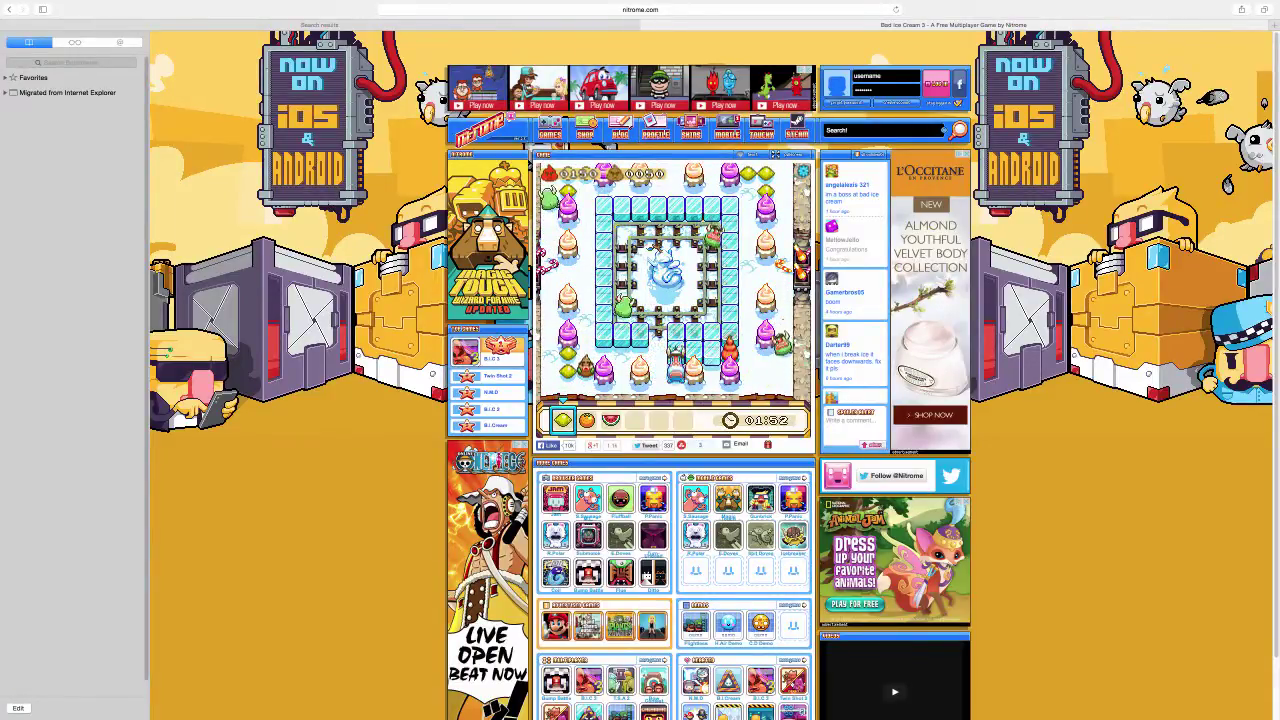
pyautogui.press('Up')
pyautogui.press('Up')
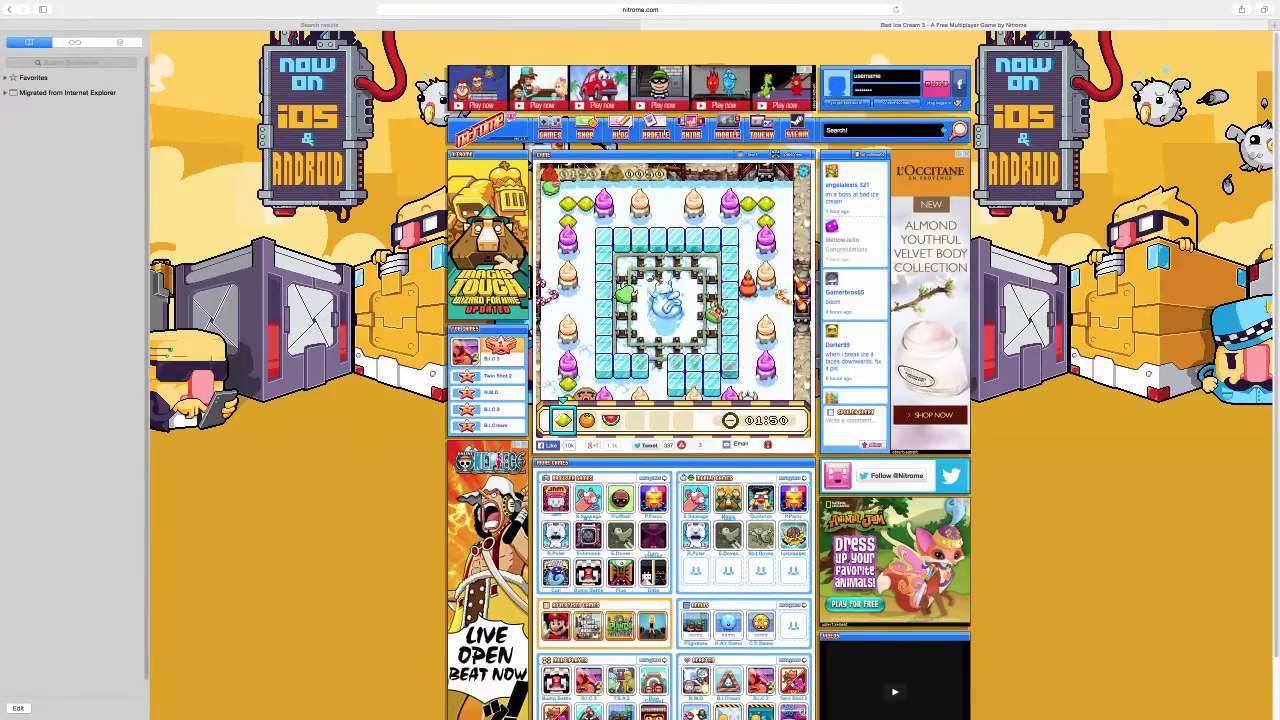
# - Move across the top toward the top-right and along the right edge until Total Meltdown
pyautogui.press('Right')
pyautogui.press('Right')
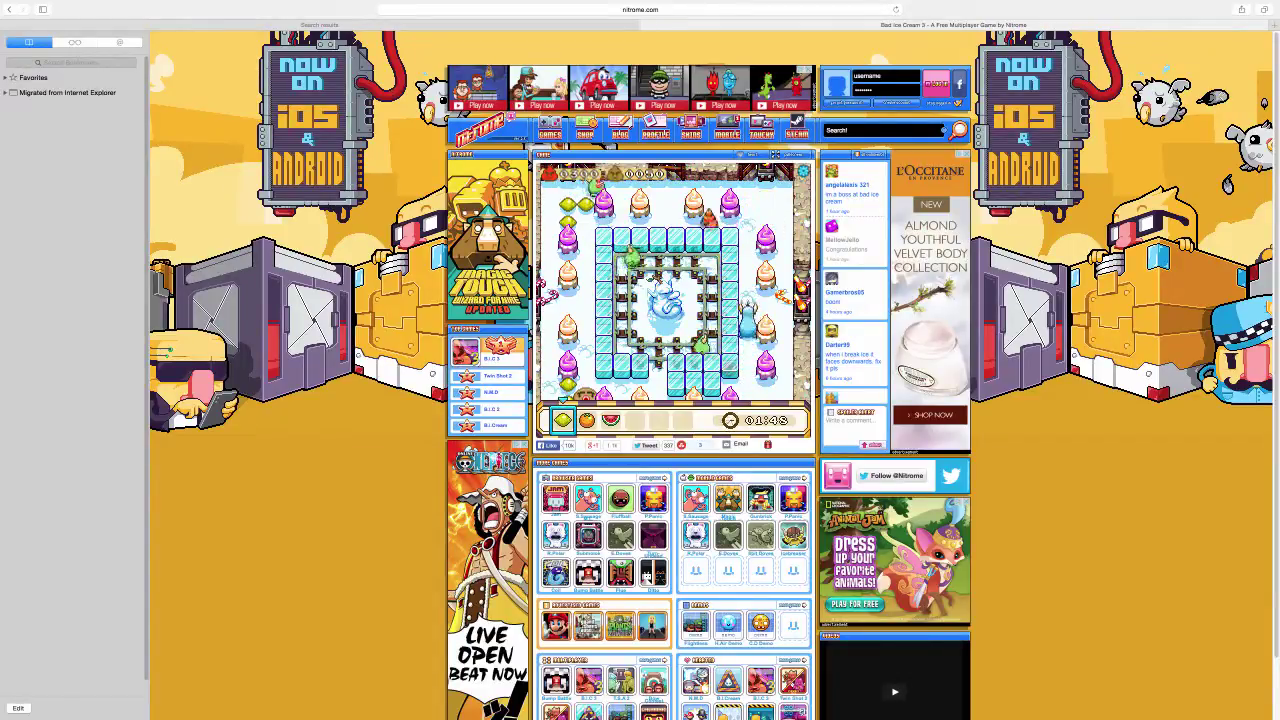
pyautogui.press('Right')
pyautogui.press('Right')
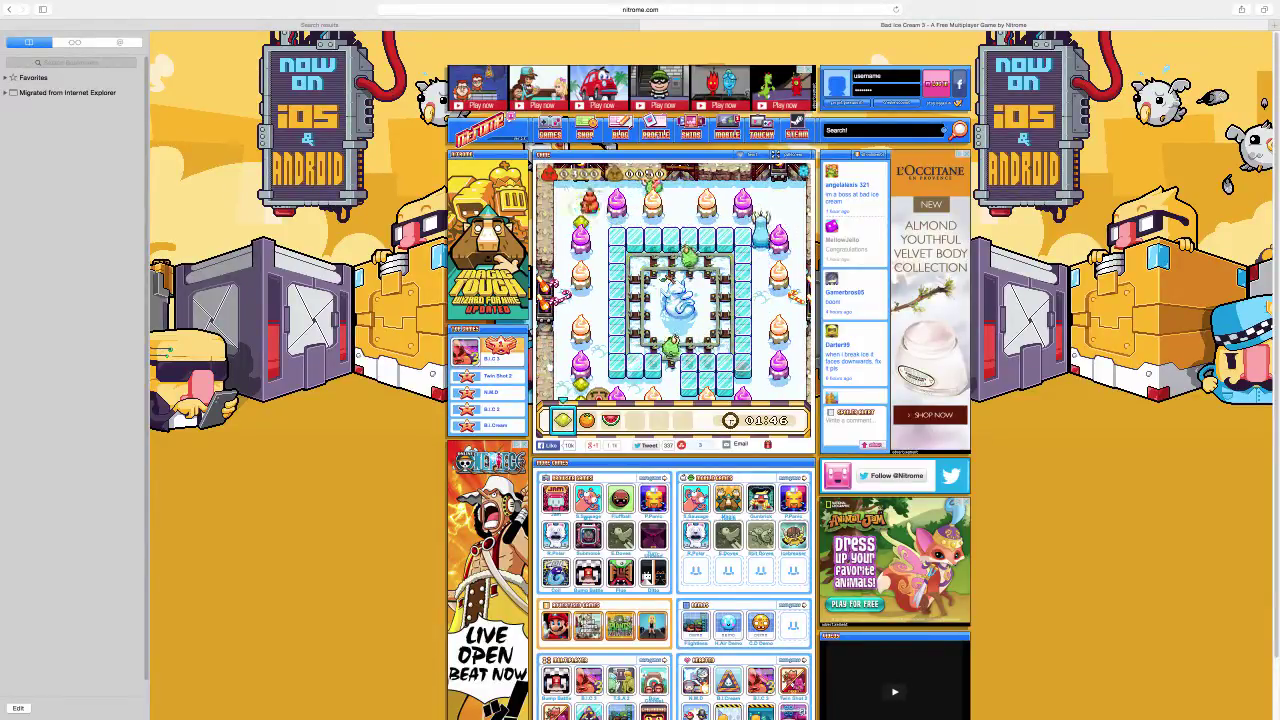
pyautogui.press('Down')
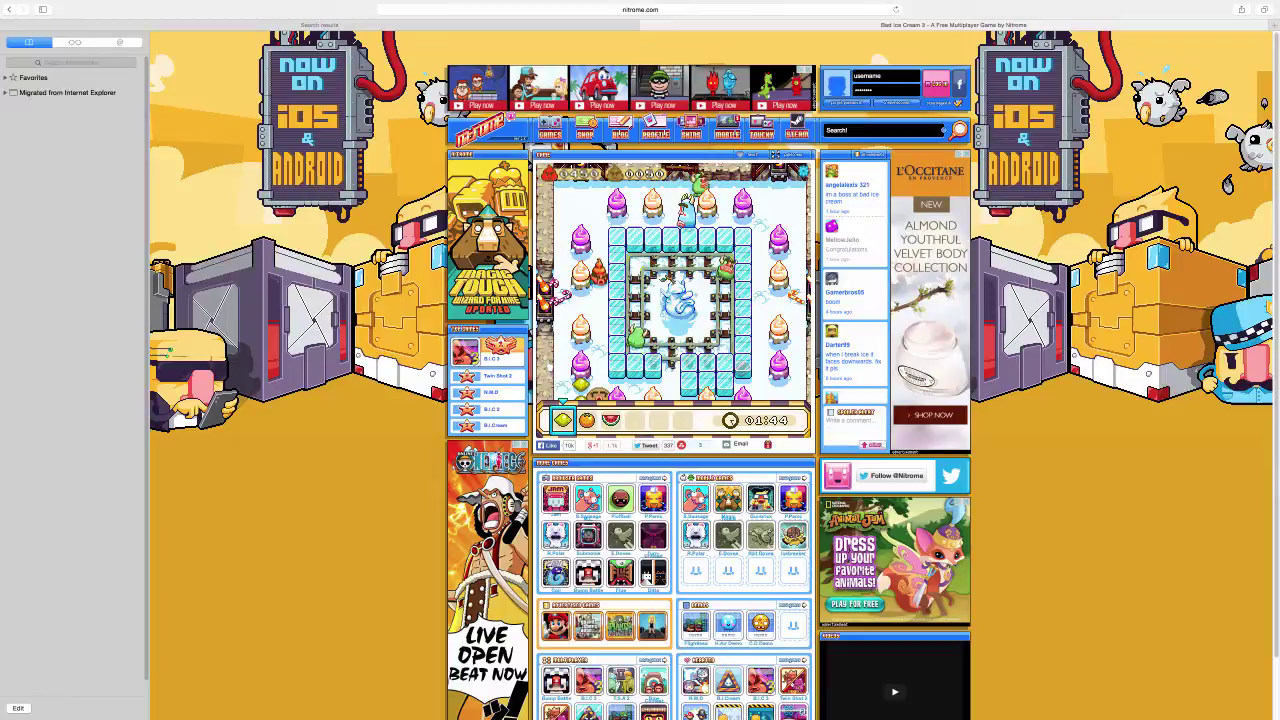
pyautogui.press('Down')
pyautogui.press('Down')
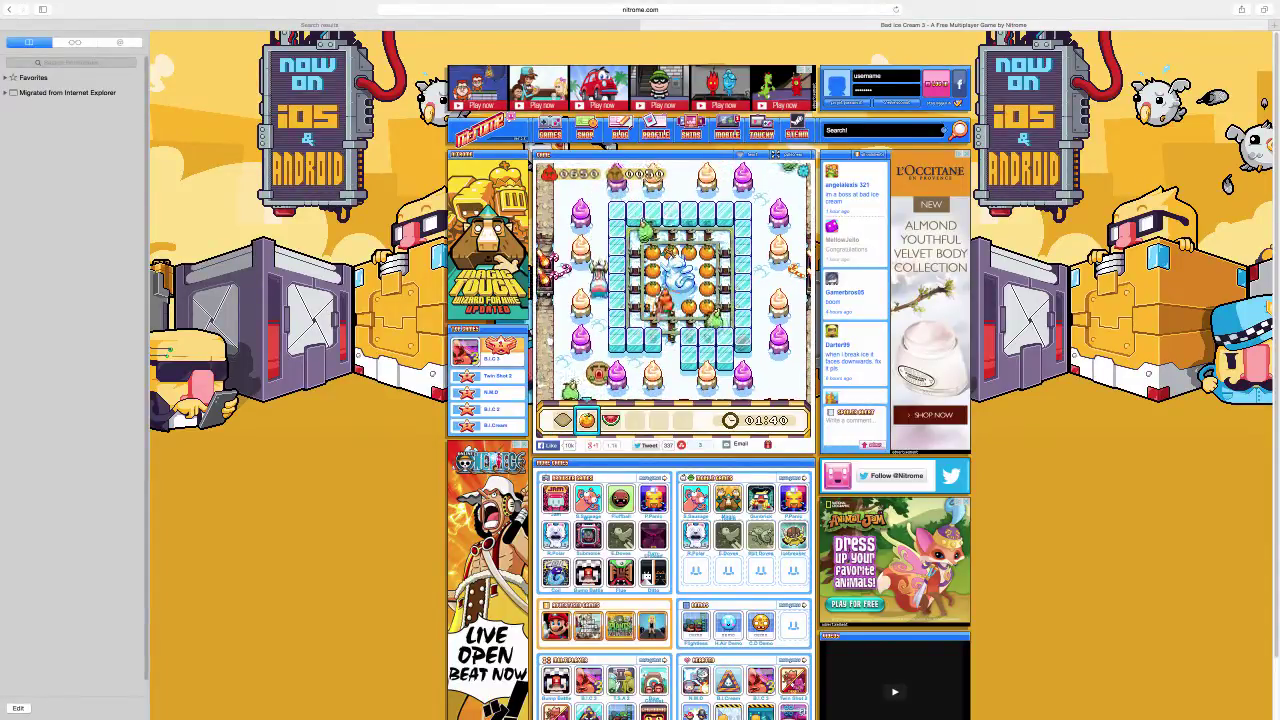
pyautogui.press('Up')
pyautogui.press('Up')
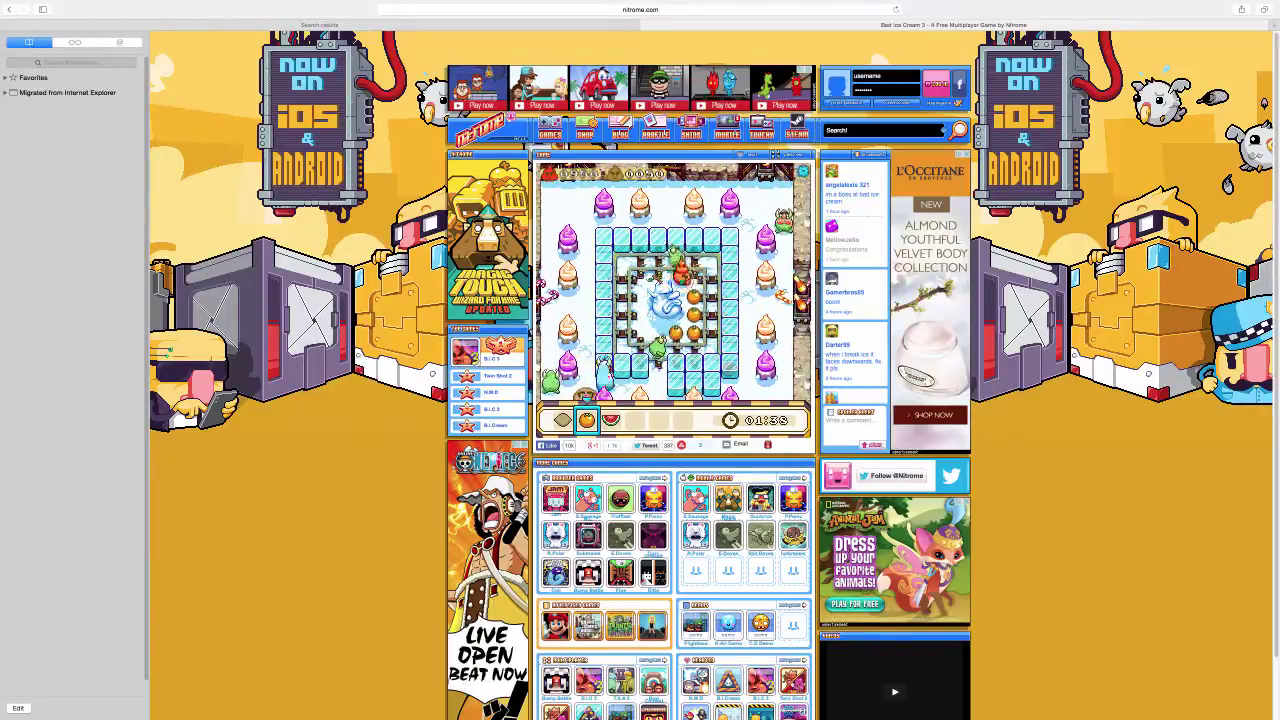
pyautogui.press('Right')
pyautogui.press('Right')
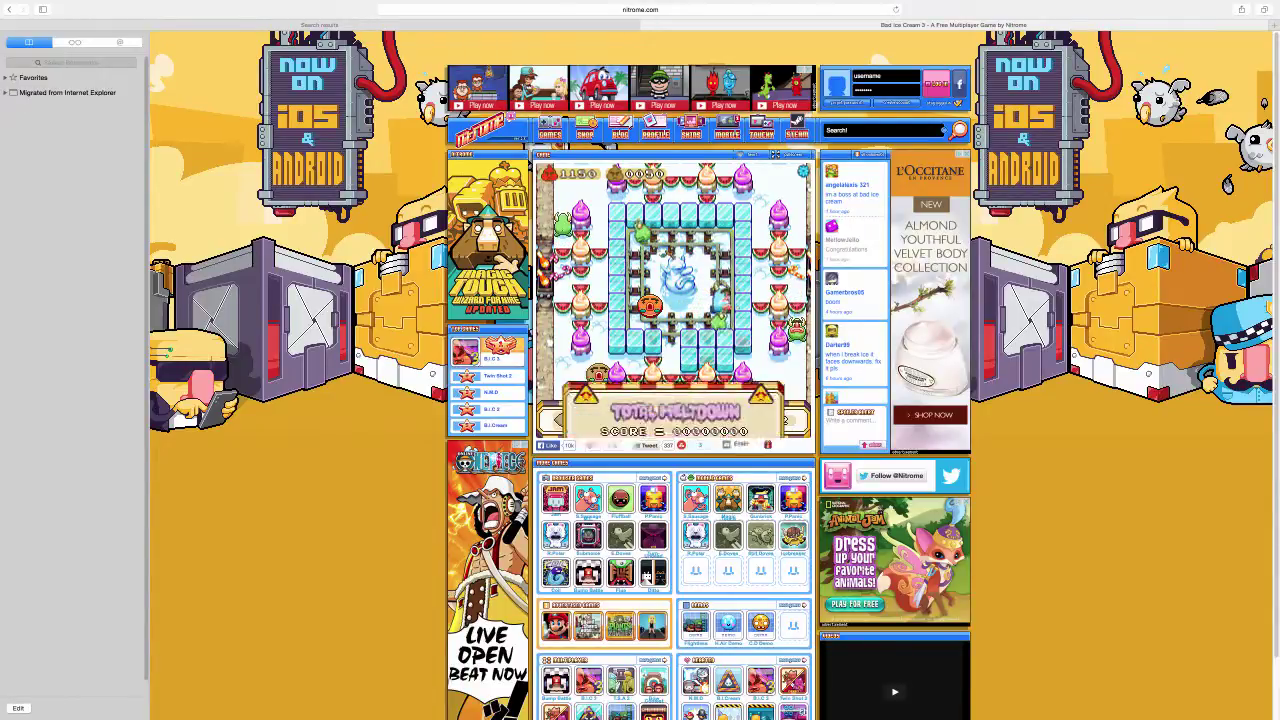
# - Restart level 6 with space and collect fruit moving left, down, along the bottom-right, and up
pyautogui.press('space')
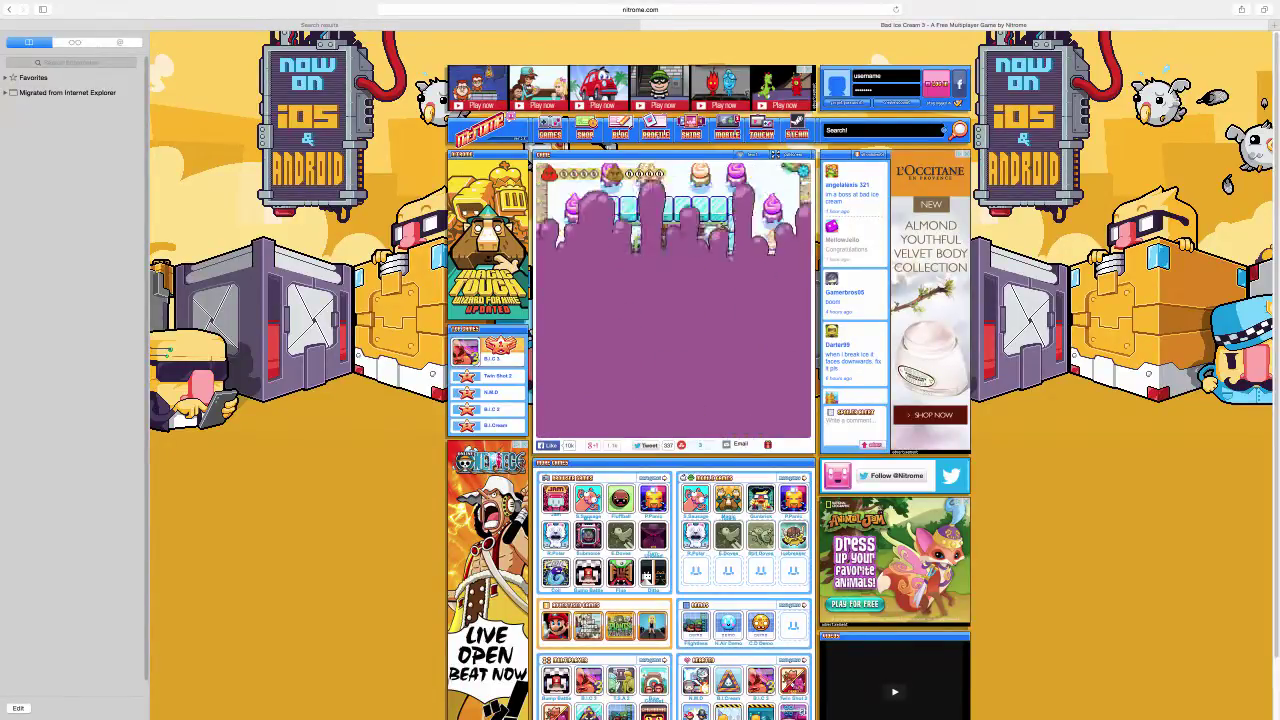
pyautogui.press('Left')
pyautogui.press('Left')
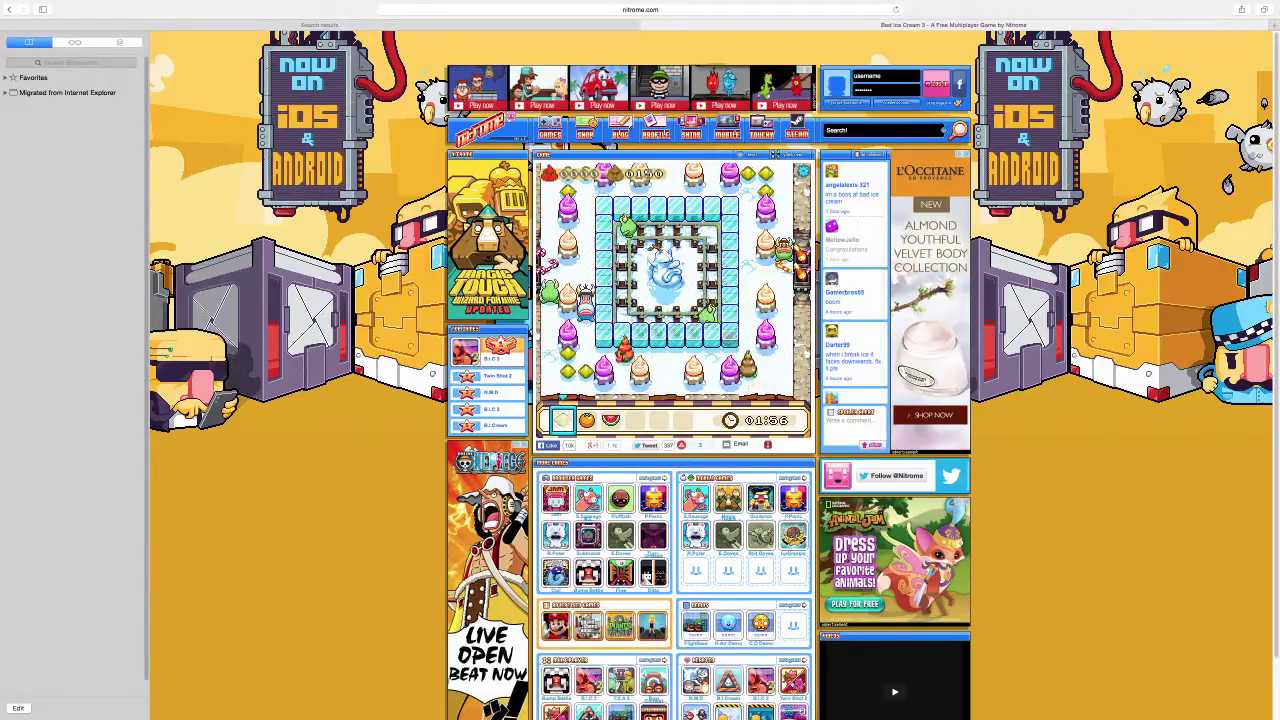
pyautogui.press('Down')
pyautogui.press('Down')
pyautogui.press('Down')
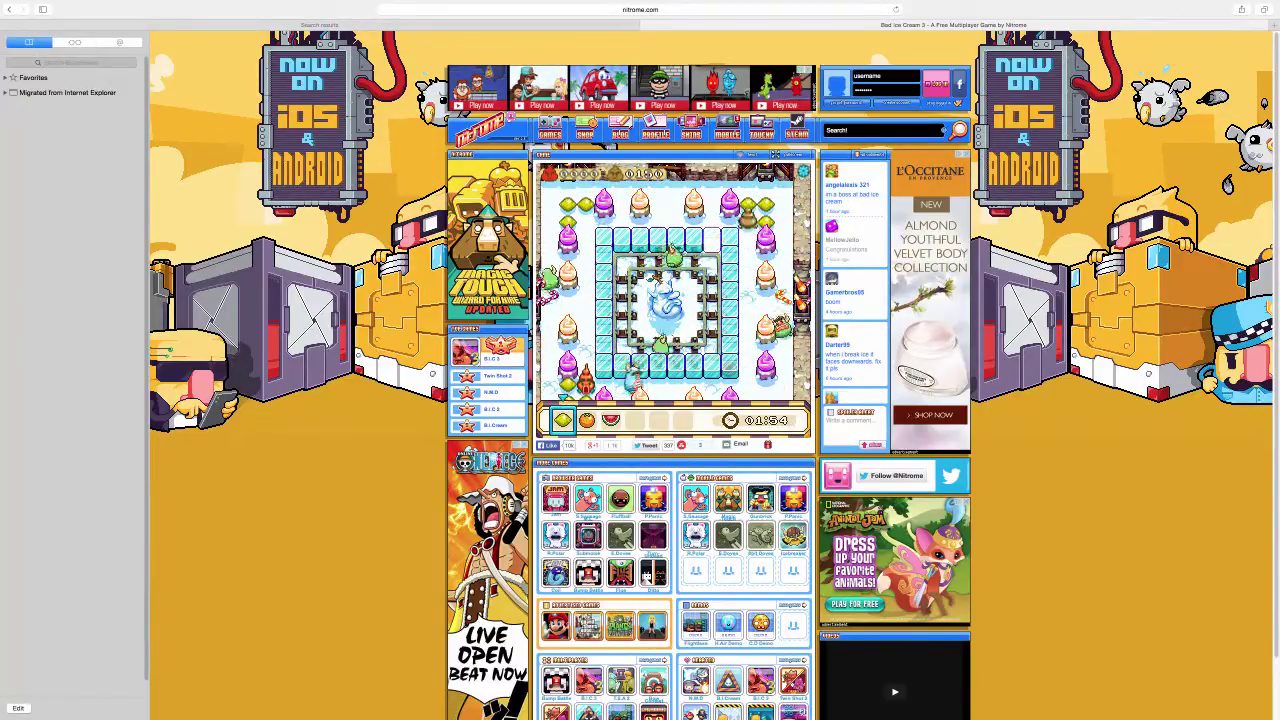
pyautogui.press('Right')
pyautogui.press('Right')
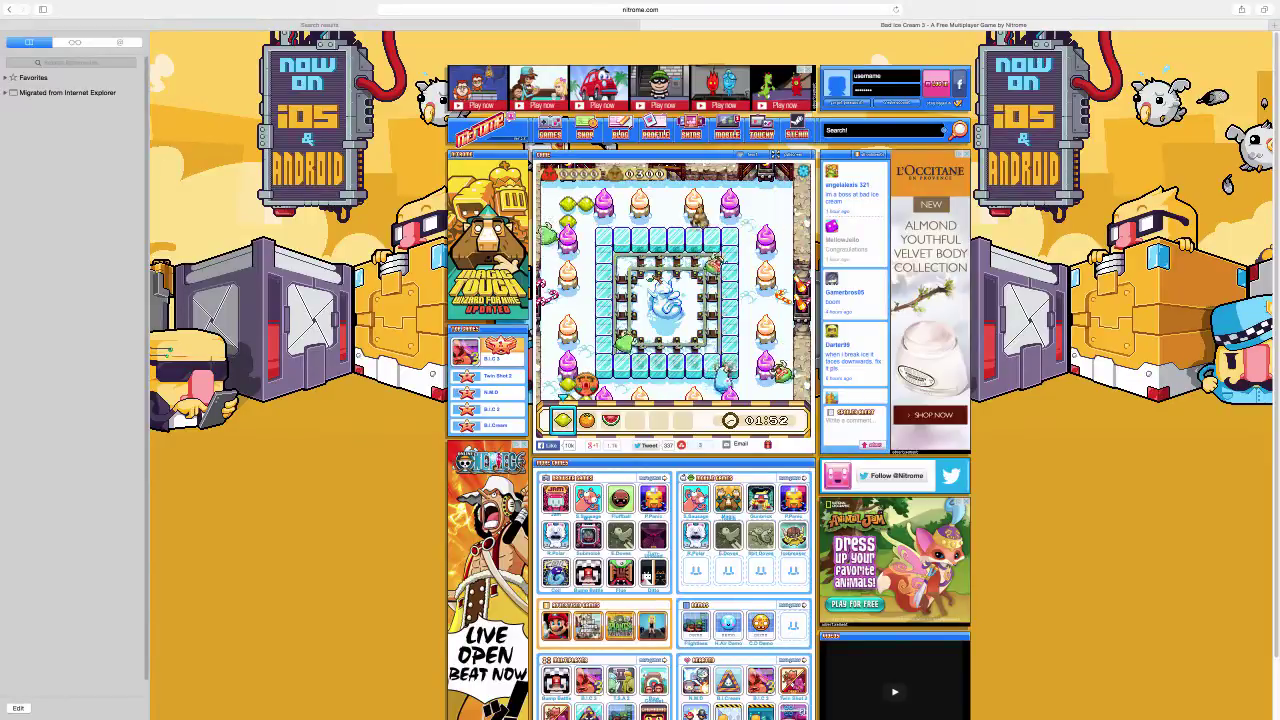
pyautogui.press('Right')
pyautogui.press('Up')
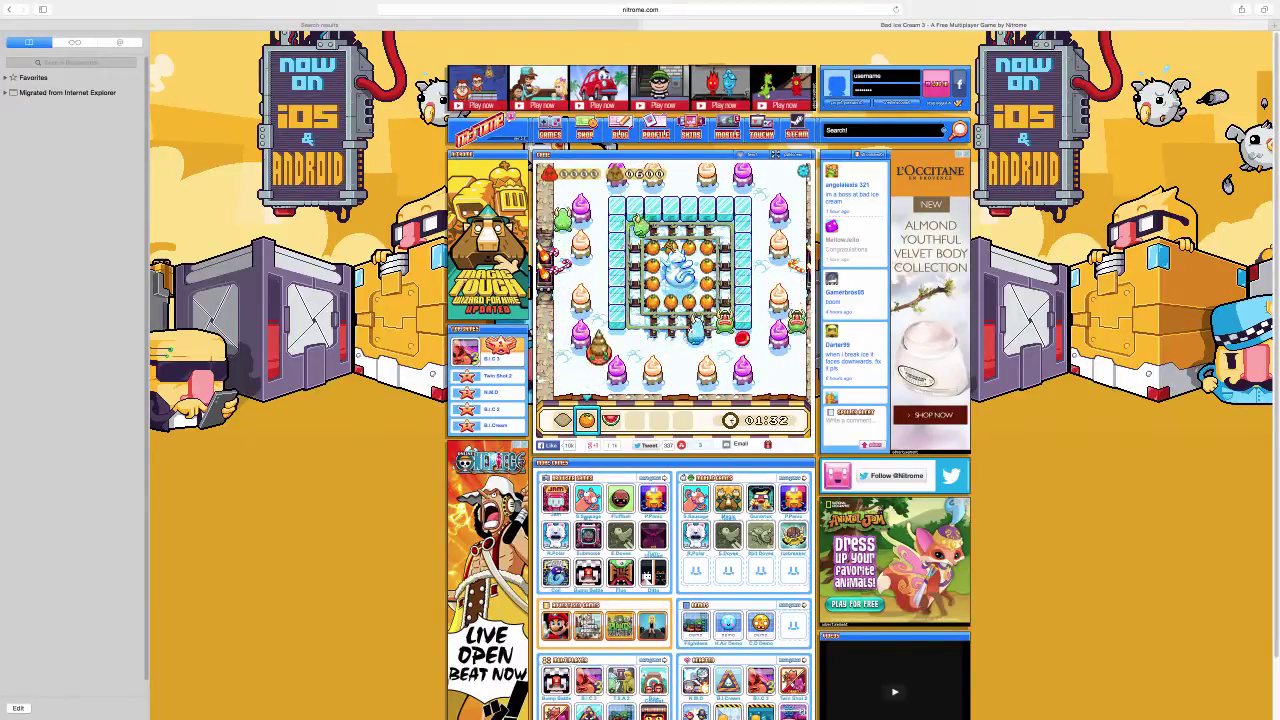
pyautogui.click(1053, 5)
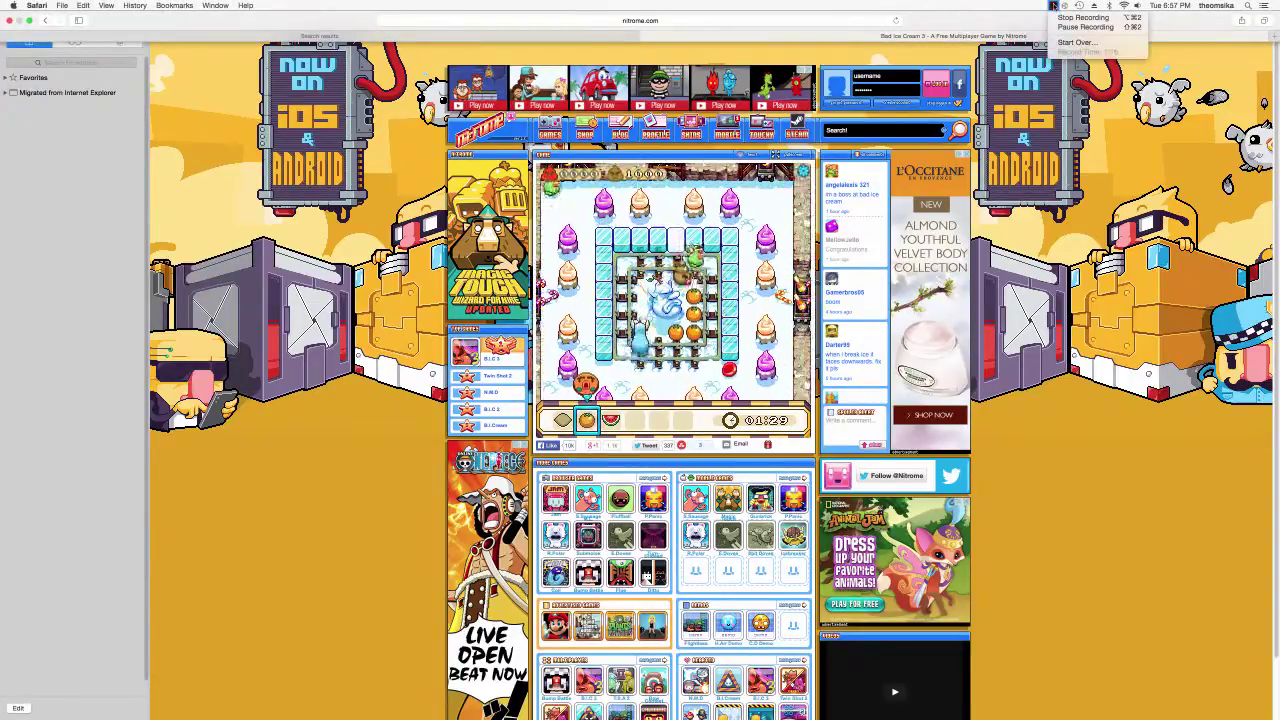